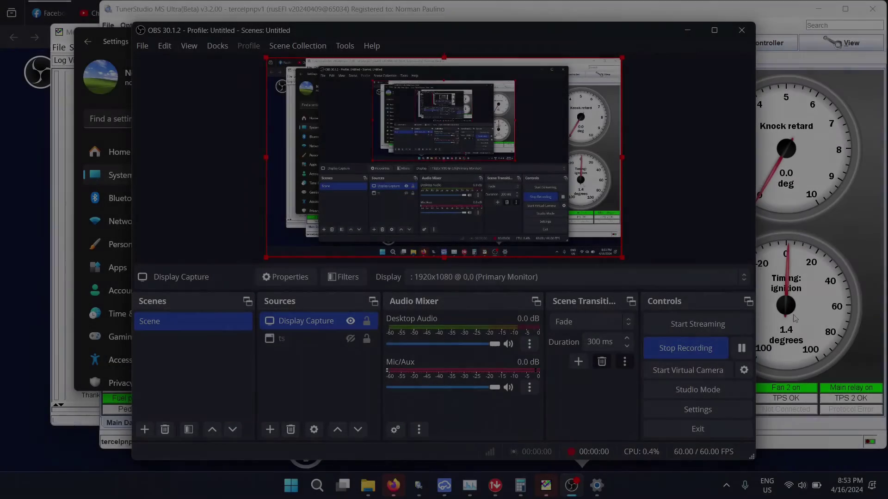
Step: Bring the TunerStudio gauge dashboard in front of the OBS window
{"action": "left_click", "coordinate": [795, 319]}
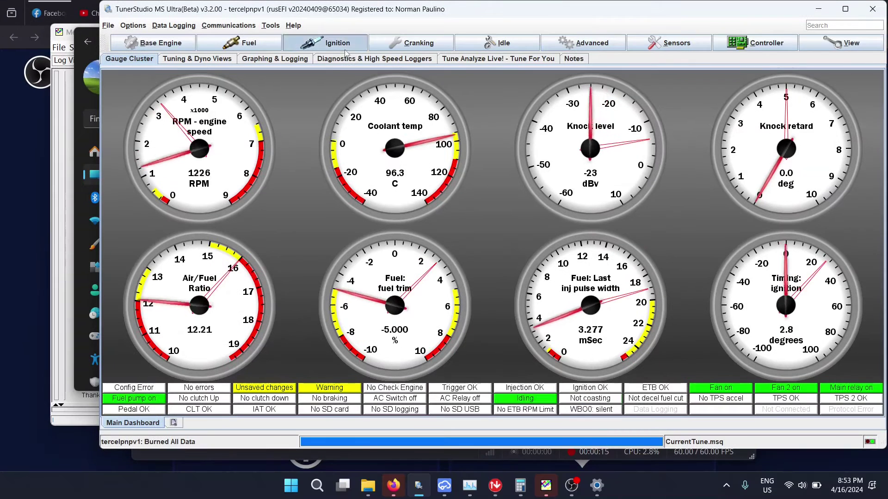
Step: Open Ignition > Software knock and move its dialog up and to the left
{"action": "left_click", "coordinate": [327, 54]}
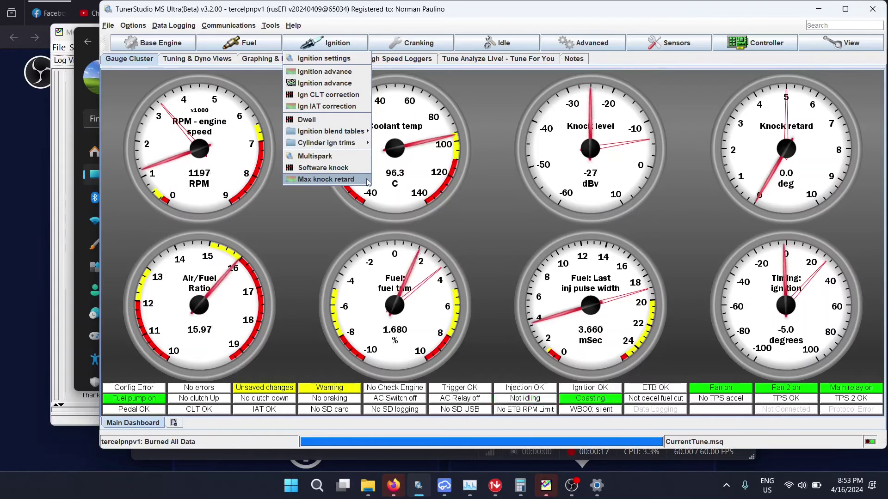
{"action": "left_click", "coordinate": [352, 169]}
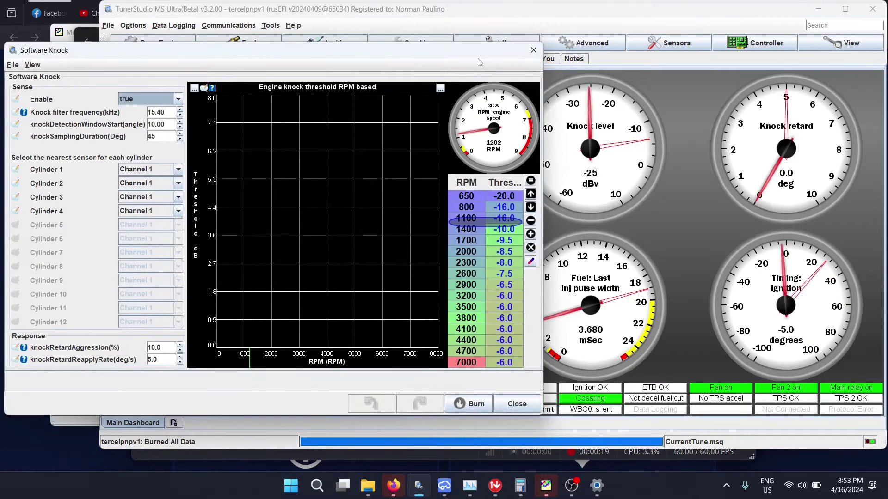
{"action": "left_click_drag", "start_coordinate": [479, 56], "coordinate": [468, 25]}
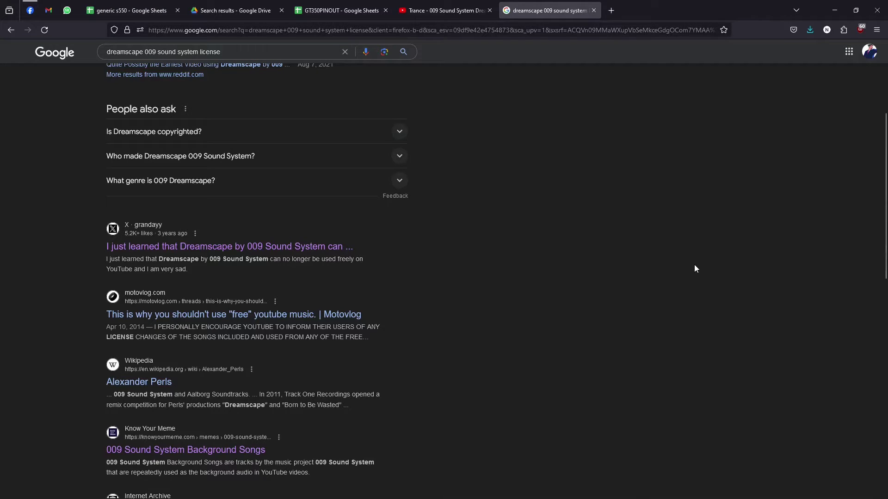
Step: In a new tab, search 'knock frequency calculator' and open Phormula's Knock Frequency Calculator
{"action": "key", "text": "ctrl+t"}
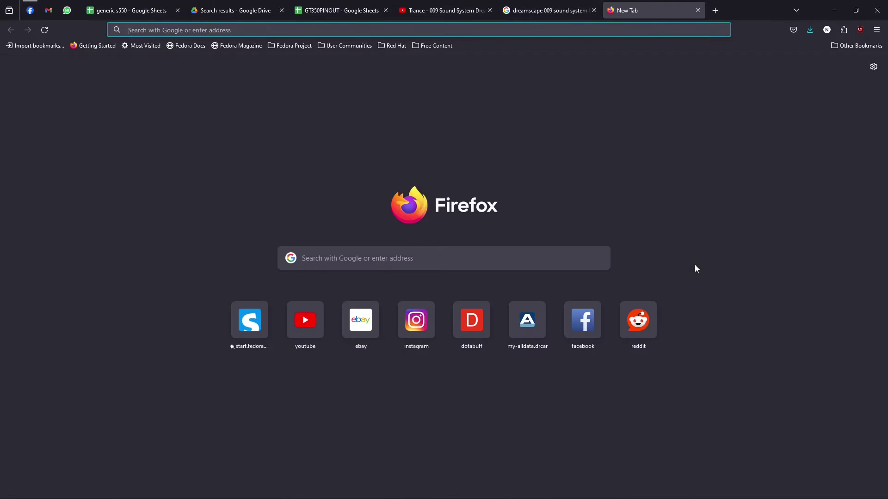
{"action": "type", "text": "phormu"}
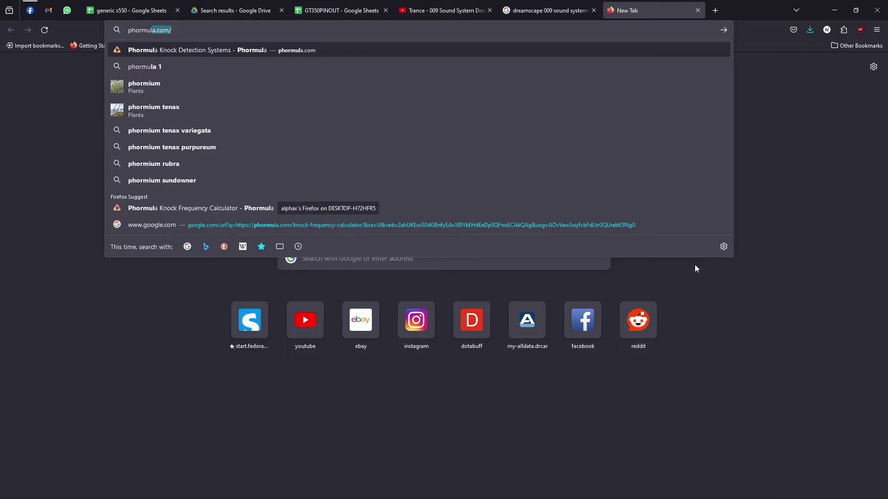
{"action": "type", "text": "la knock"}
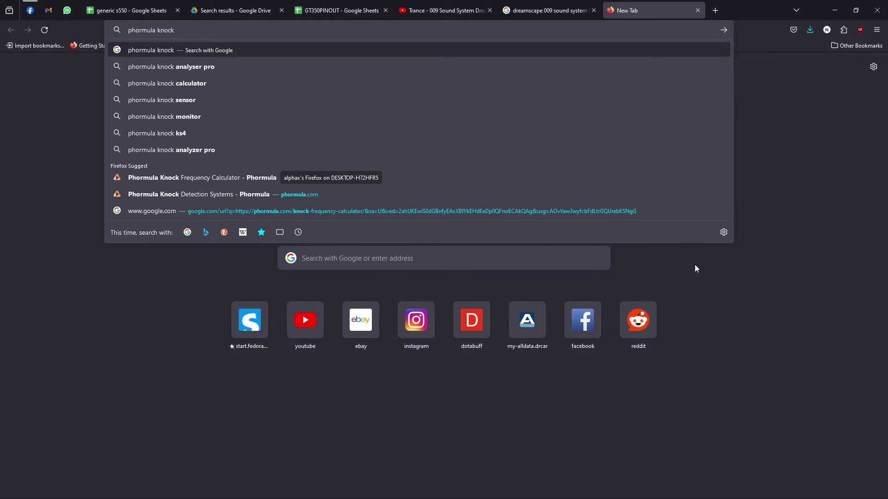
{"action": "key", "text": "ctrl+a"}
{"action": "type", "text": "knock fre"}
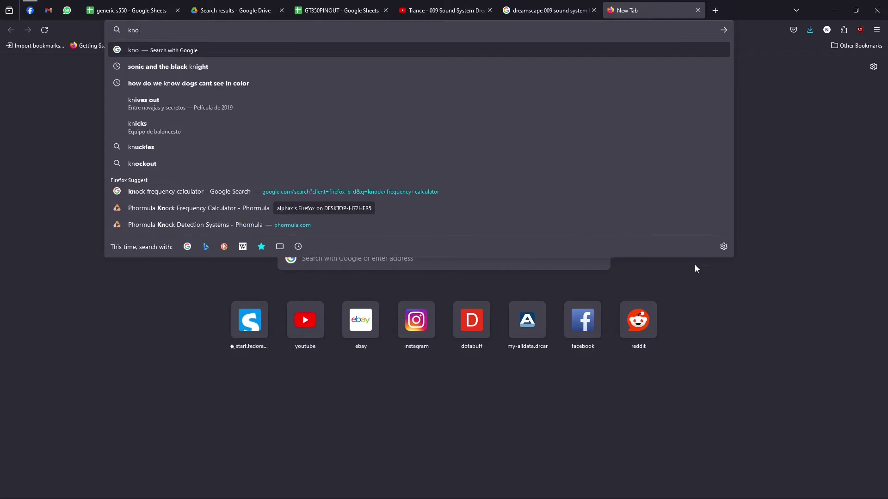
{"action": "type", "text": "que"}
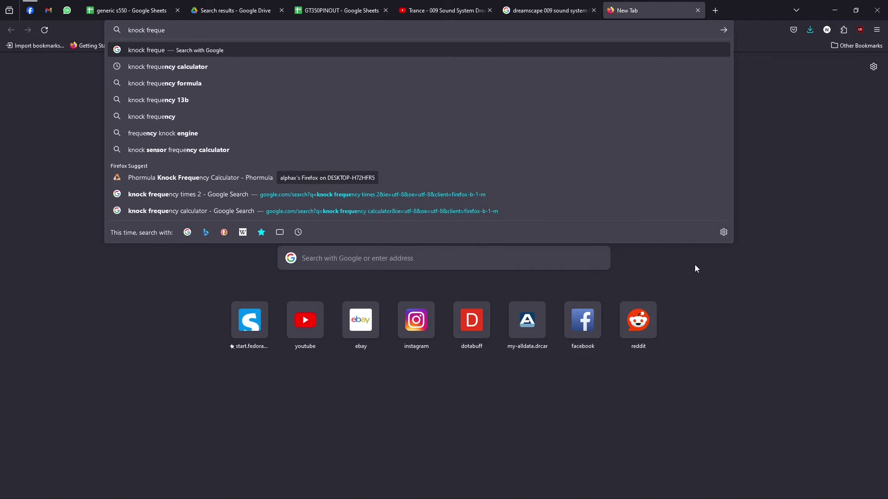
{"action": "key", "text": "Down"}
{"action": "key", "text": "Return"}
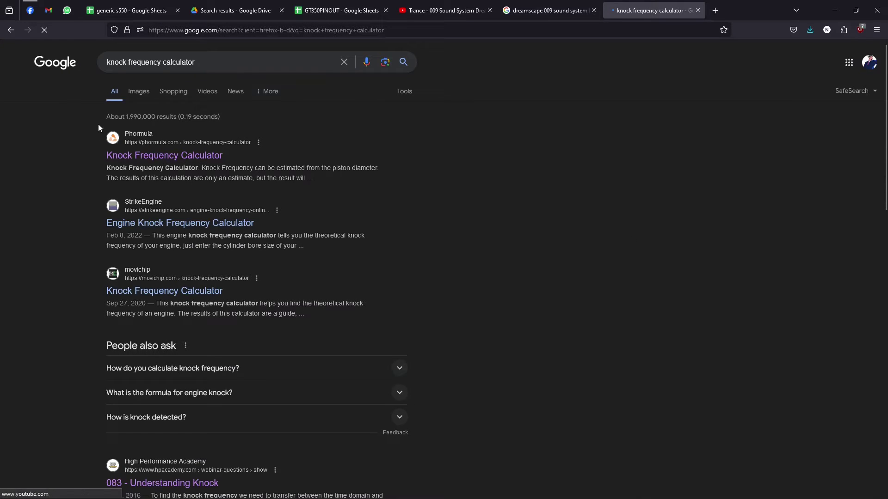
{"action": "left_click", "coordinate": [161, 161]}
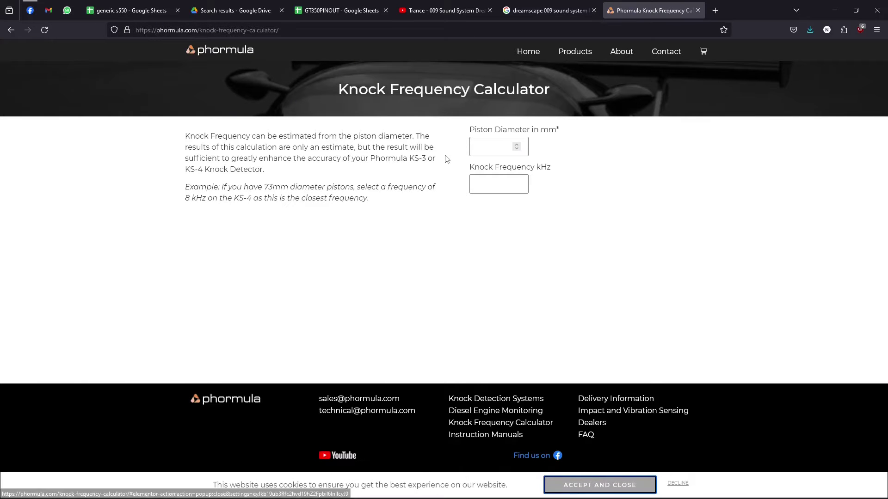
Step: Look up the Toyota 5E engine's 74 mm bore in the Wikipedia Toyota E engine article
{"action": "key", "text": "ctrl+t"}
{"action": "type", "text": "5efe"}
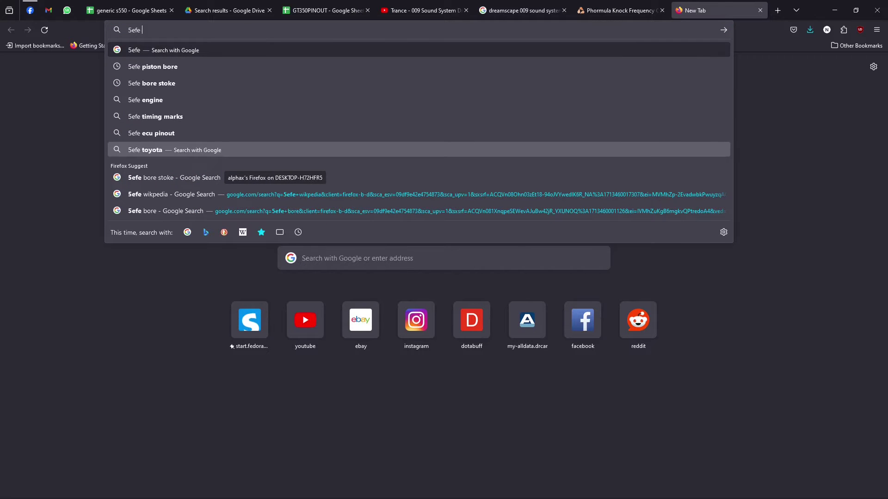
{"action": "type", "text": " wikpedia"}
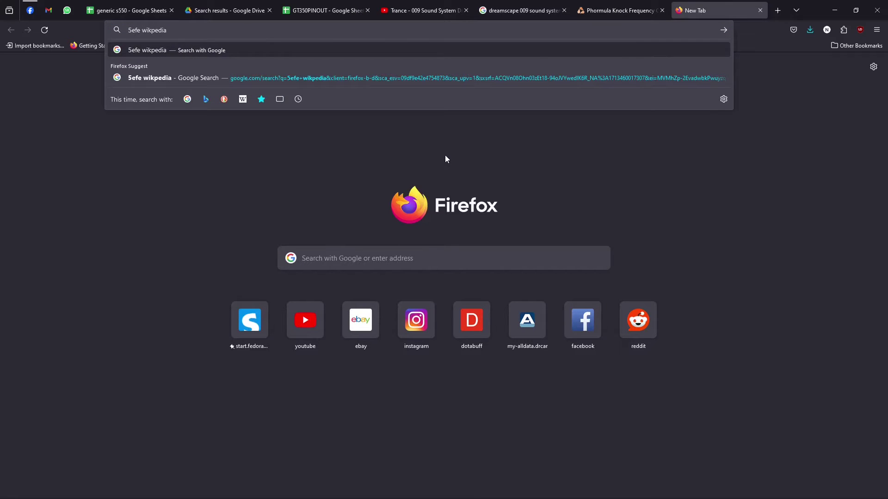
{"action": "left_click", "coordinate": [328, 77]}
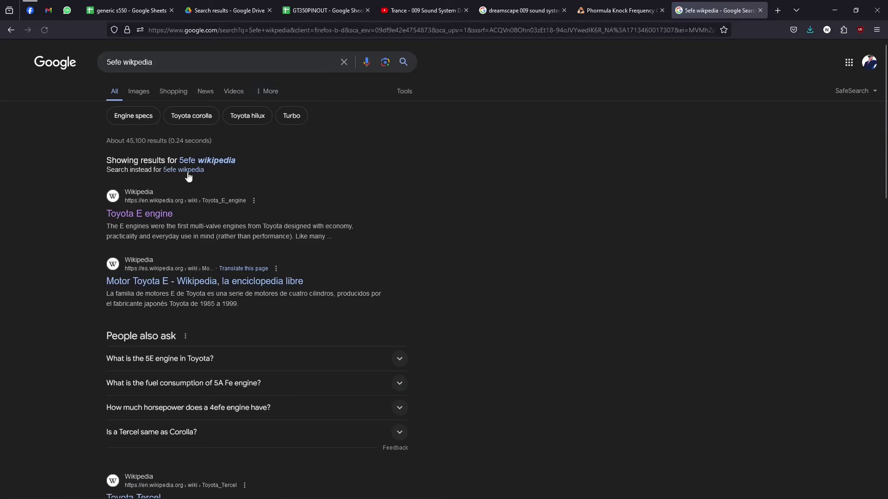
{"action": "left_click", "coordinate": [156, 214]}
{"action": "key", "text": "ctrl+f"}
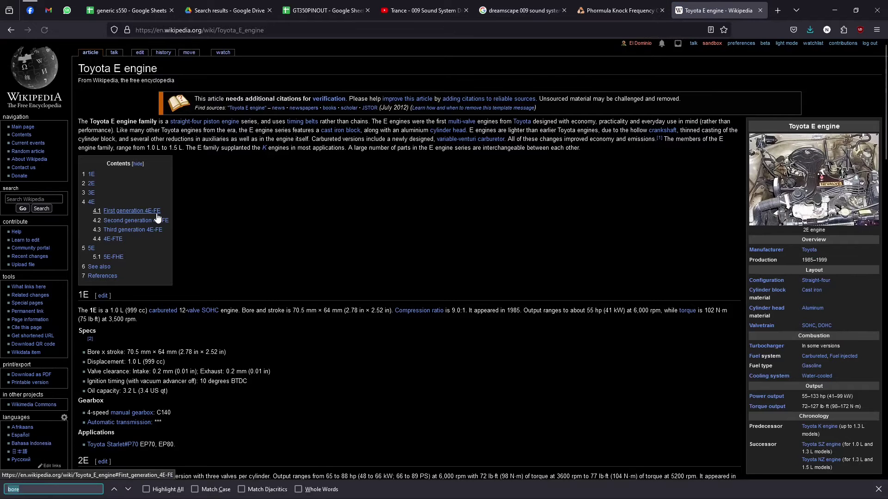
{"action": "key", "text": "Return"}
{"action": "key", "text": "Return"}
{"action": "key", "text": "Return"}
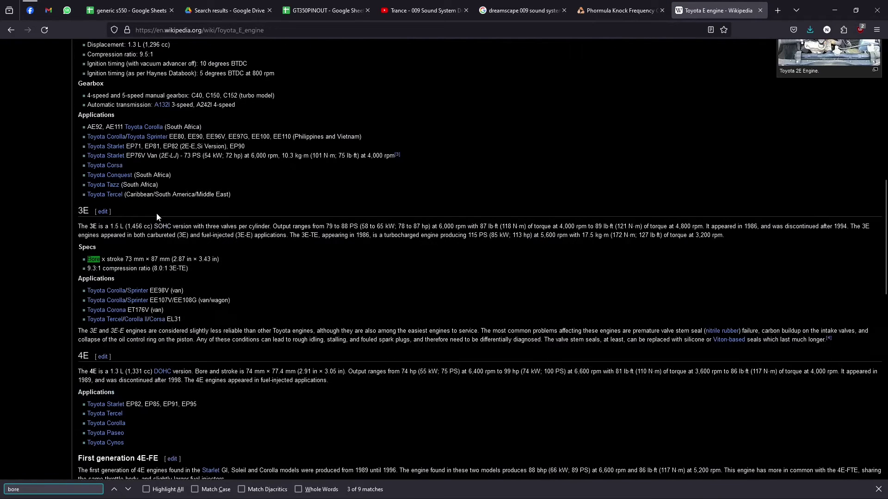
{"action": "key", "text": "Return"}
{"action": "key", "text": "Return"}
{"action": "key", "text": "Return"}
{"action": "key", "text": "Return"}
{"action": "key", "text": "Return"}
{"action": "key", "text": "Return"}
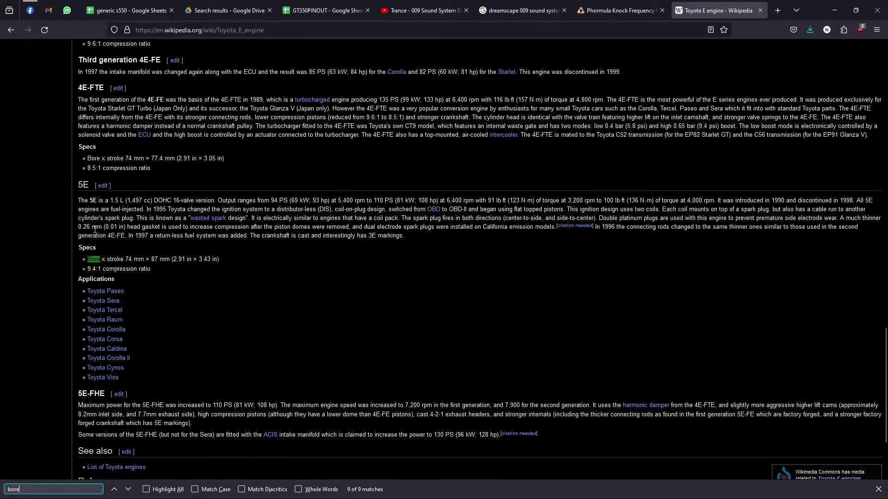
{"action": "left_click_drag", "start_coordinate": [126, 259], "coordinate": [142, 260]}
Step: Enter a 74 mm piston diameter in the Phormula calculator to get 7.7 kHz
{"action": "left_click", "coordinate": [620, 10]}
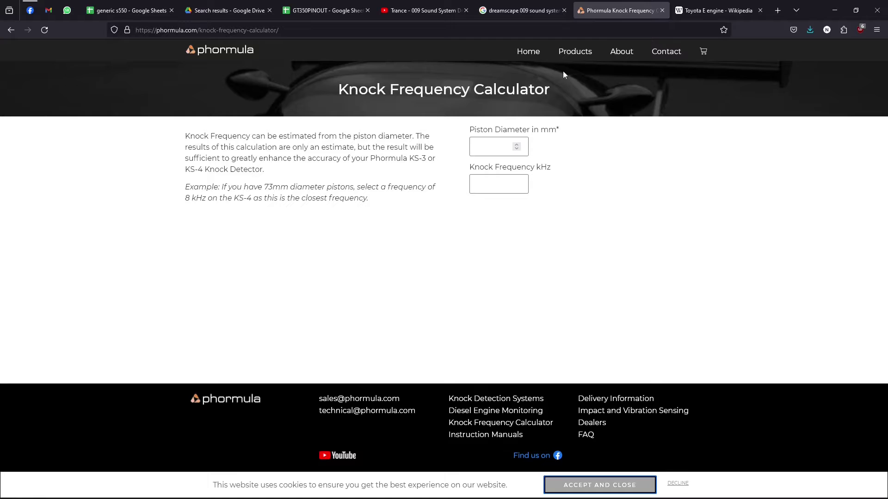
{"action": "left_click", "coordinate": [504, 147]}
{"action": "type", "text": "7"}
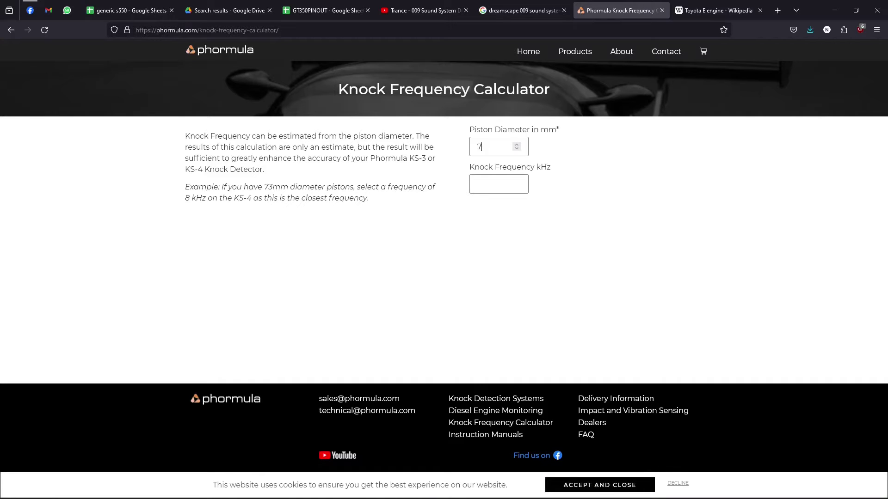
{"action": "type", "text": "4"}
Step: Multiply the 7.7 kHz estimate by 2 in Windows Calculator and copy the 15.4 result
{"action": "double_click", "coordinate": [491, 183]}
{"action": "key", "text": "ctrl+a"}
{"action": "key", "text": "ctrl+c"}
{"action": "key", "text": "alt+Tab"}
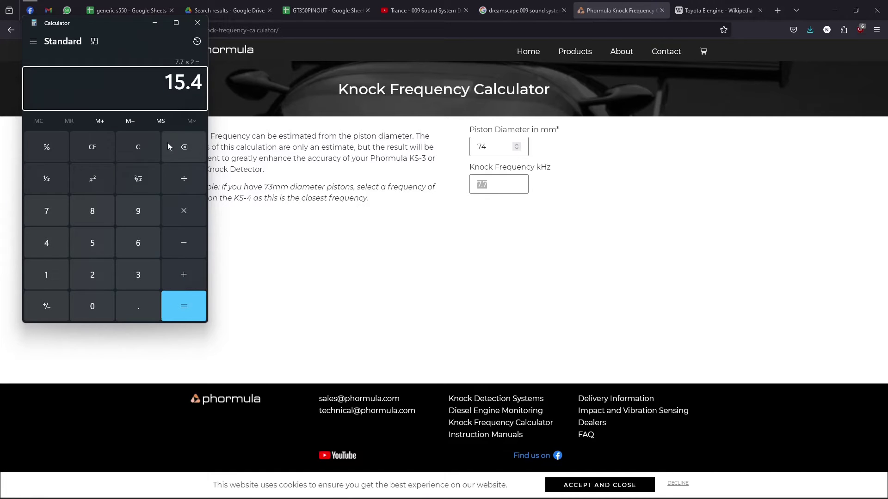
{"action": "left_click", "coordinate": [154, 143]}
{"action": "key", "text": "ctrl+v"}
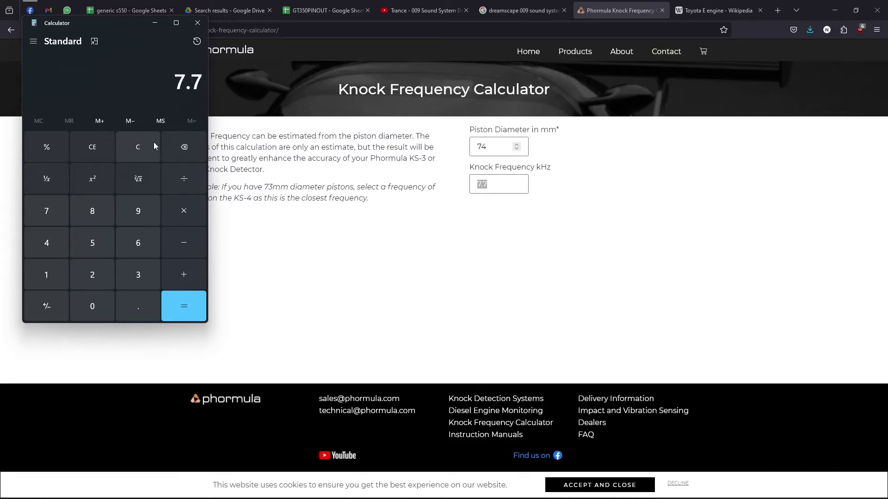
{"action": "left_click", "coordinate": [191, 220]}
{"action": "key", "text": "2"}
{"action": "key", "text": "Return"}
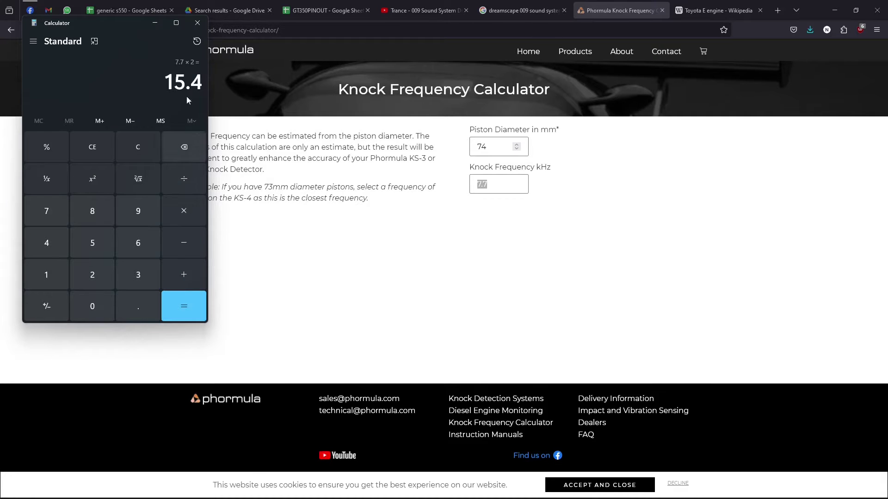
{"action": "key", "text": "ctrl+c"}
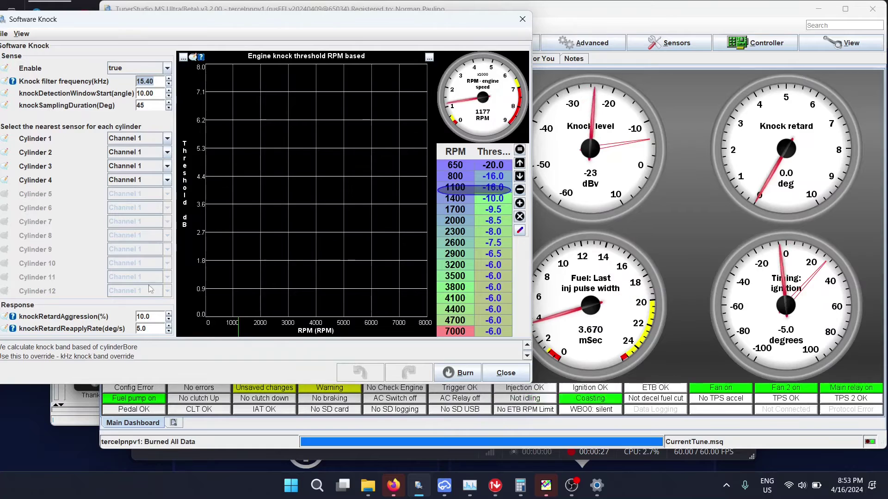
{"action": "left_click", "coordinate": [157, 319]}
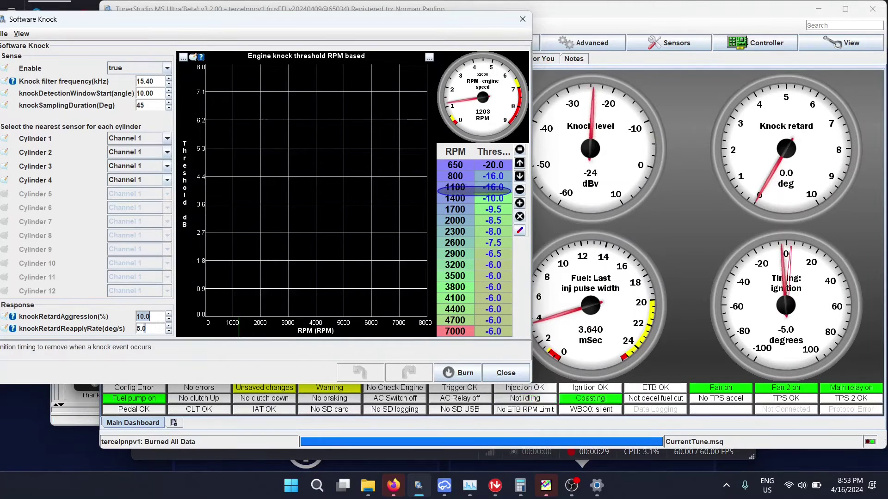
{"action": "key", "text": "Tab"}
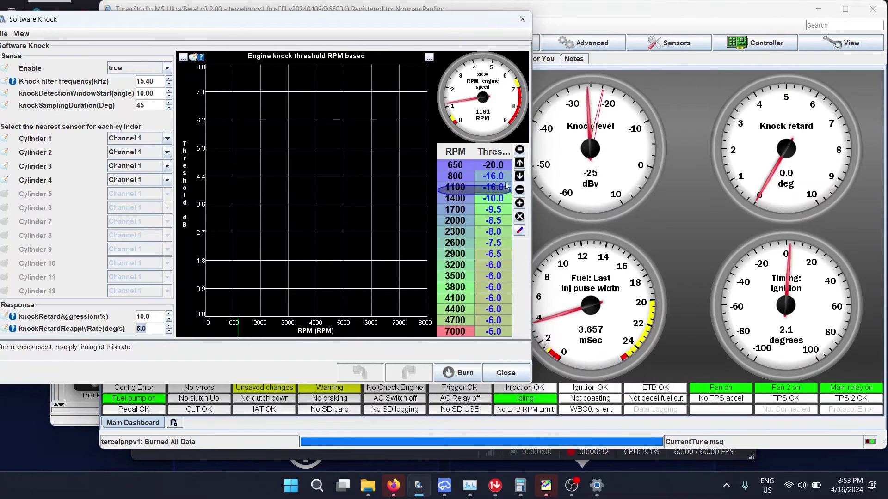
{"action": "key", "text": "Tab"}
{"action": "key", "text": "shift+Tab"}
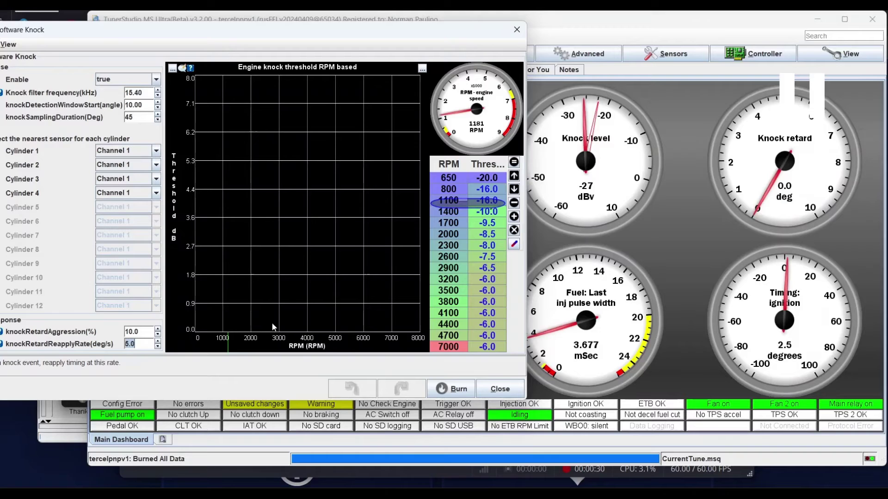
{"action": "left_click", "coordinate": [271, 323]}
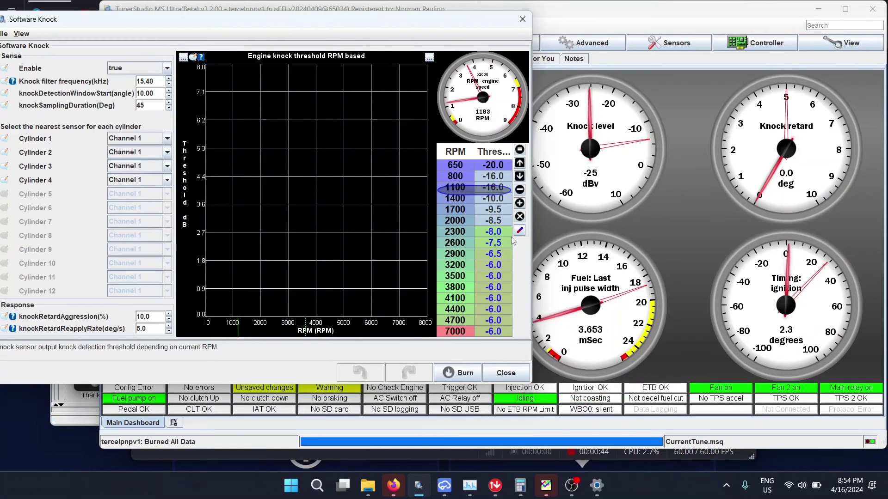
Step: Raise the whole knock threshold column by 3 dB
{"action": "left_click_drag", "start_coordinate": [507, 200], "coordinate": [508, 396]}
{"action": "key", "text": "plus"}
{"action": "type", "text": "3"}
{"action": "key", "text": "Return"}
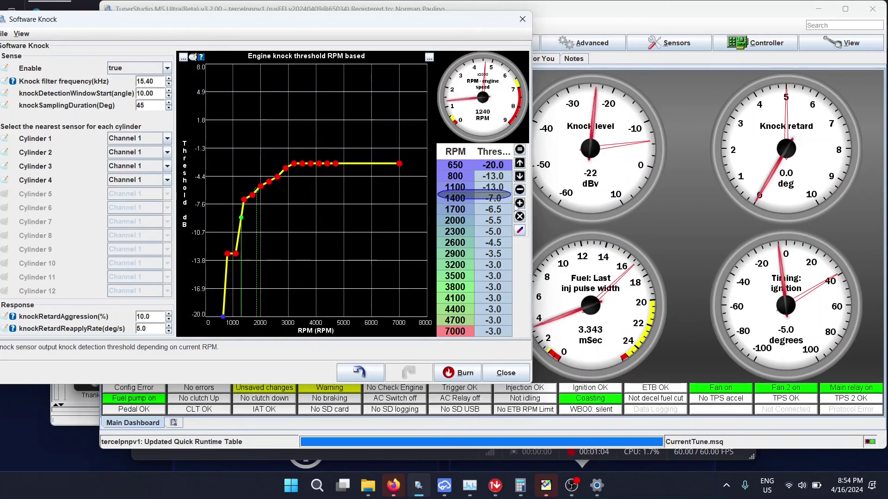
Step: Adjust the 1100 RPM threshold, then burn the tune and close Software Knock
{"action": "left_click", "coordinate": [508, 186]}
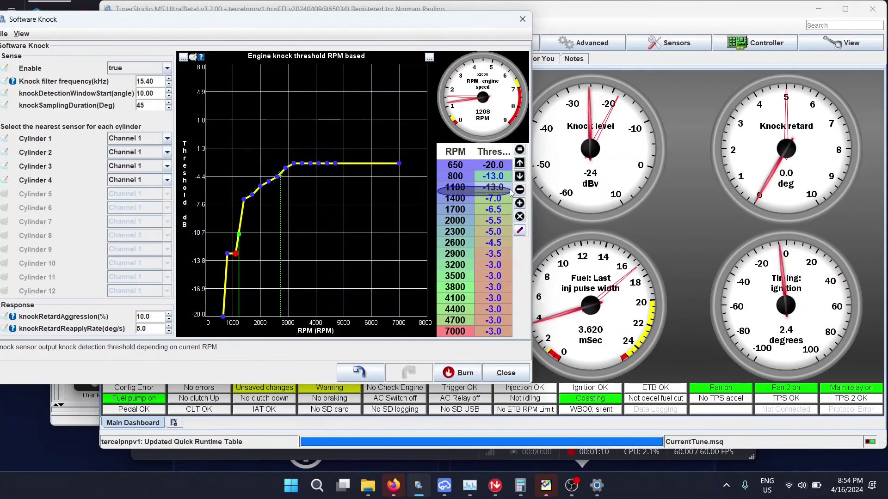
{"action": "key", "text": "equal"}
{"action": "key", "text": "Escape"}
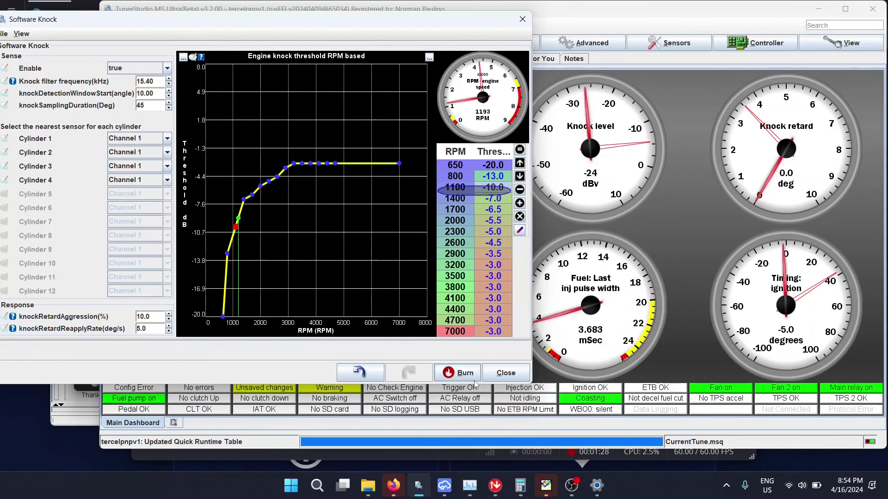
{"action": "left_click", "coordinate": [463, 374]}
{"action": "left_click", "coordinate": [506, 374]}
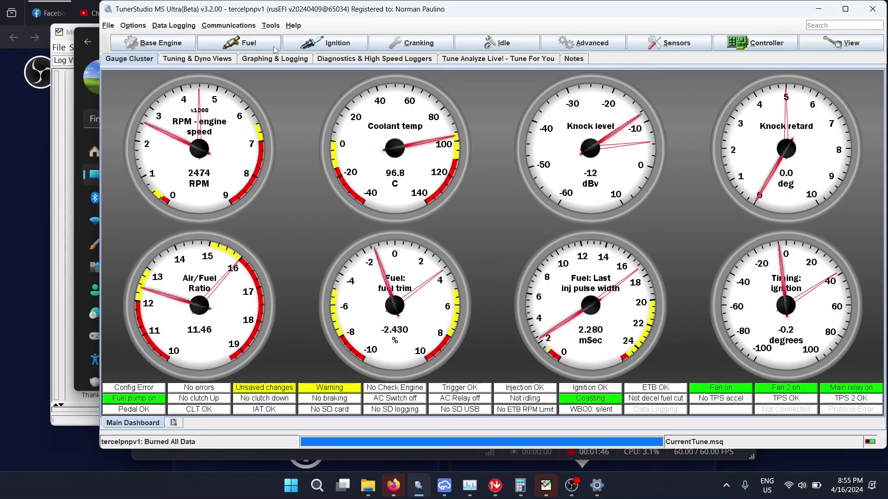
Step: Open the Ignition drop-down menu from the toolbar
{"action": "left_click", "coordinate": [320, 43]}
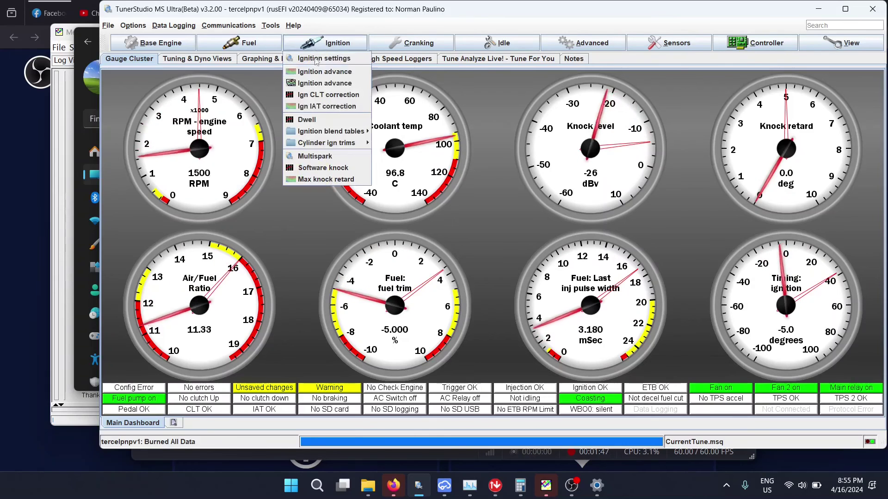
Step: In Software knock, lower the 1100–7000 RPM thresholds 3 dB, raise them 1 dB, and burn
{"action": "left_click", "coordinate": [323, 167]}
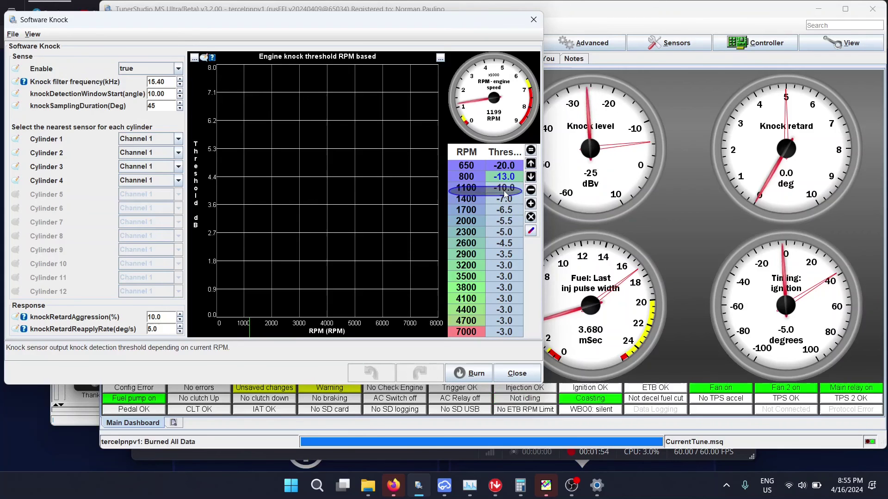
{"action": "key", "text": "minus"}
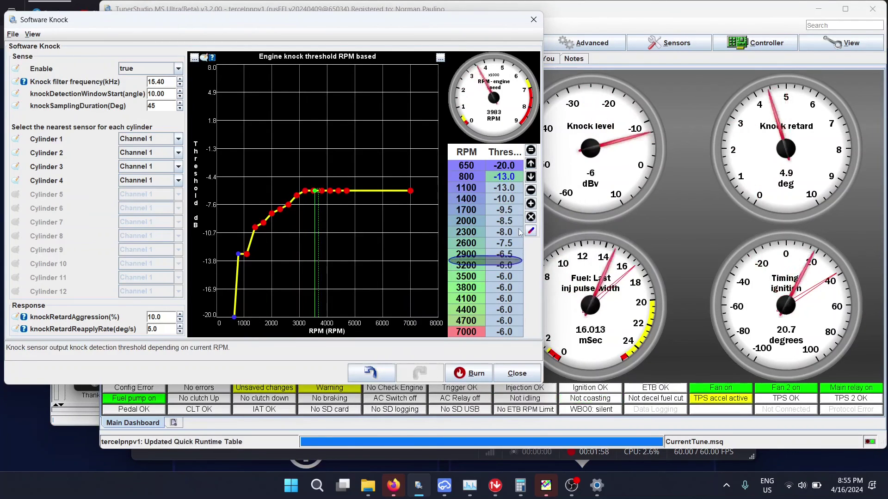
{"action": "left_click", "coordinate": [530, 203]}
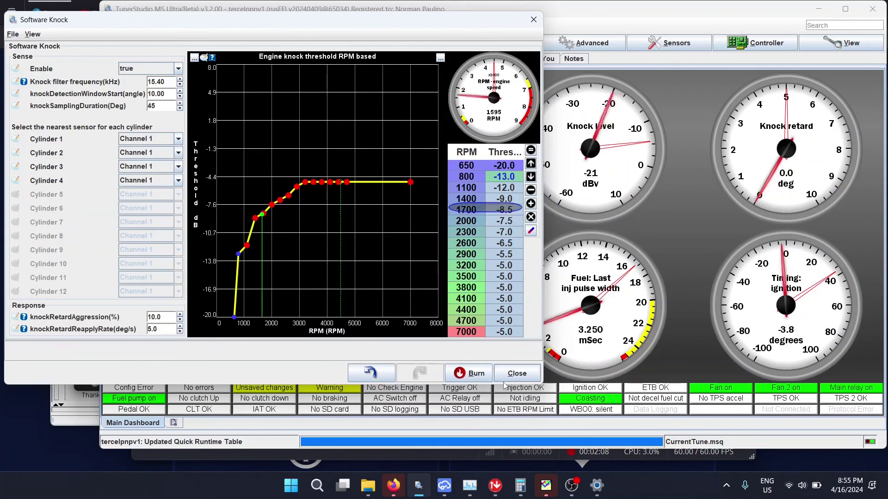
{"action": "left_click", "coordinate": [481, 376]}
{"action": "left_click", "coordinate": [515, 377]}
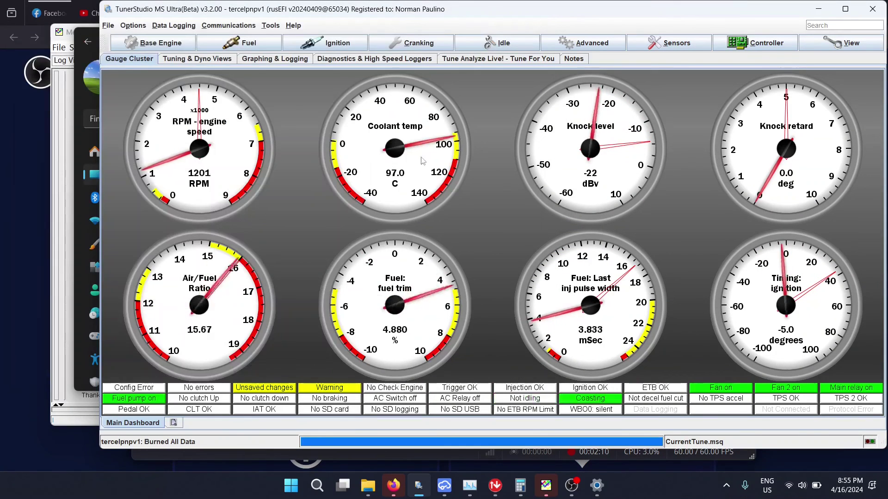